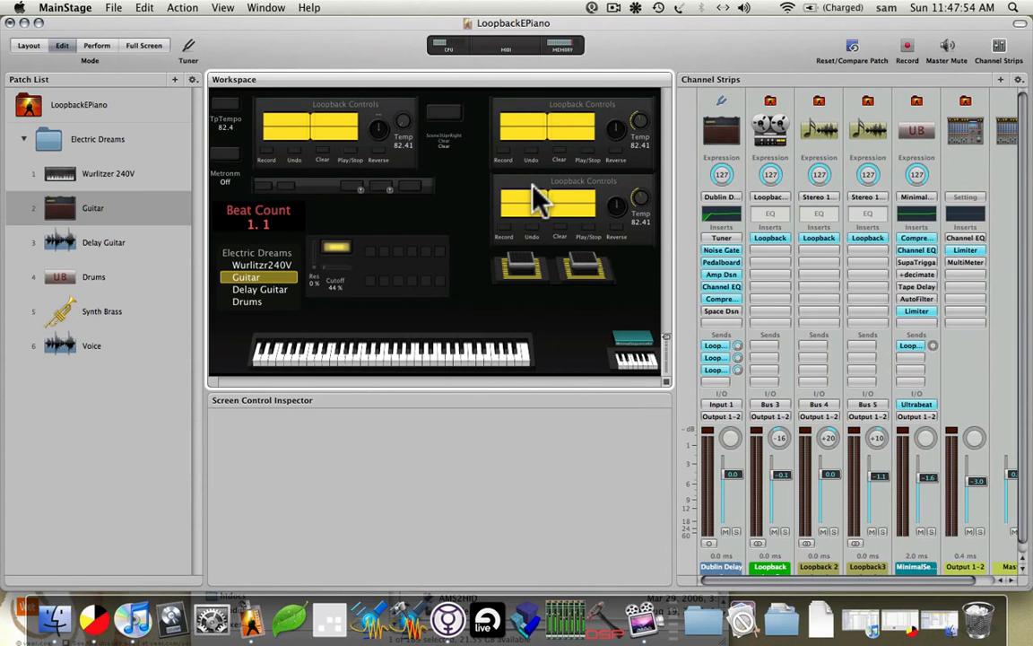
# - Check the LoopbackEPiano concert settings, then return to the Guitar patch with program change 001
pyautogui.click(139, 106)
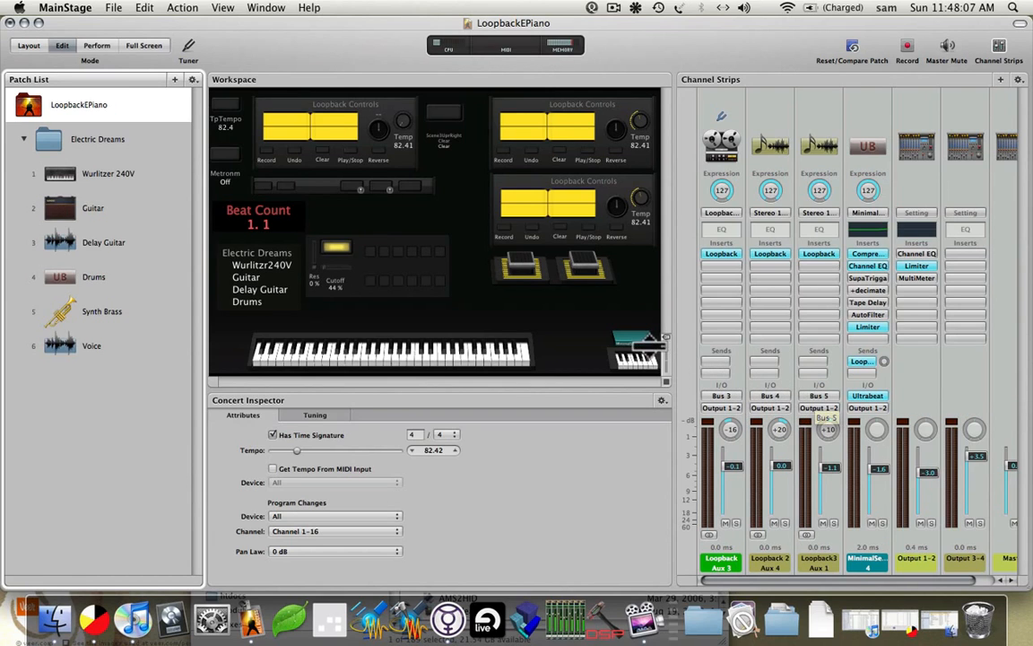
pyautogui.click(139, 208)
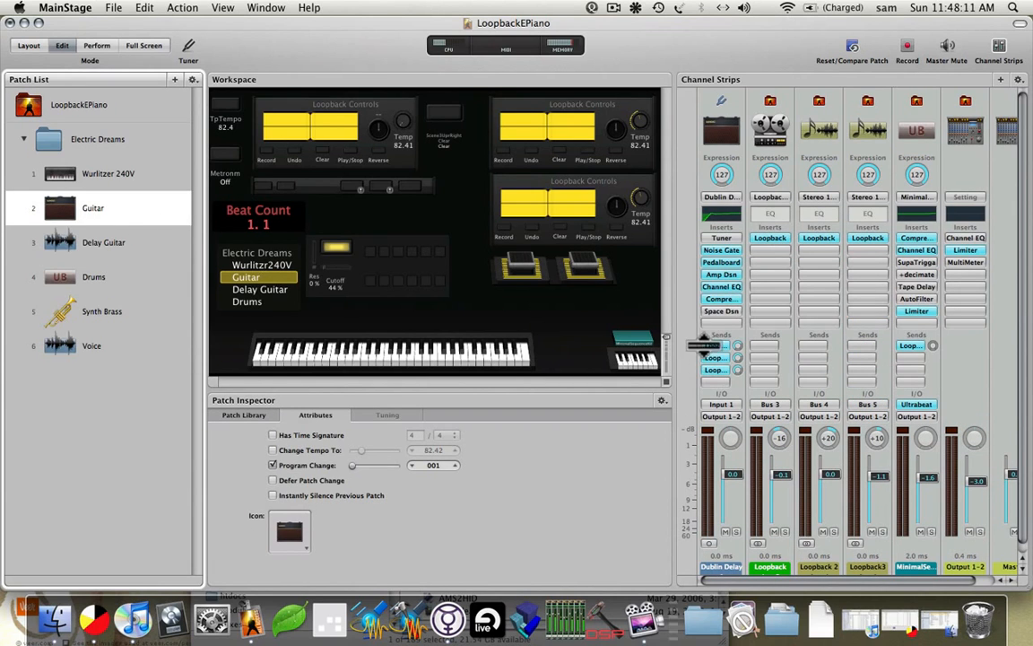
pyautogui.click(716, 347)
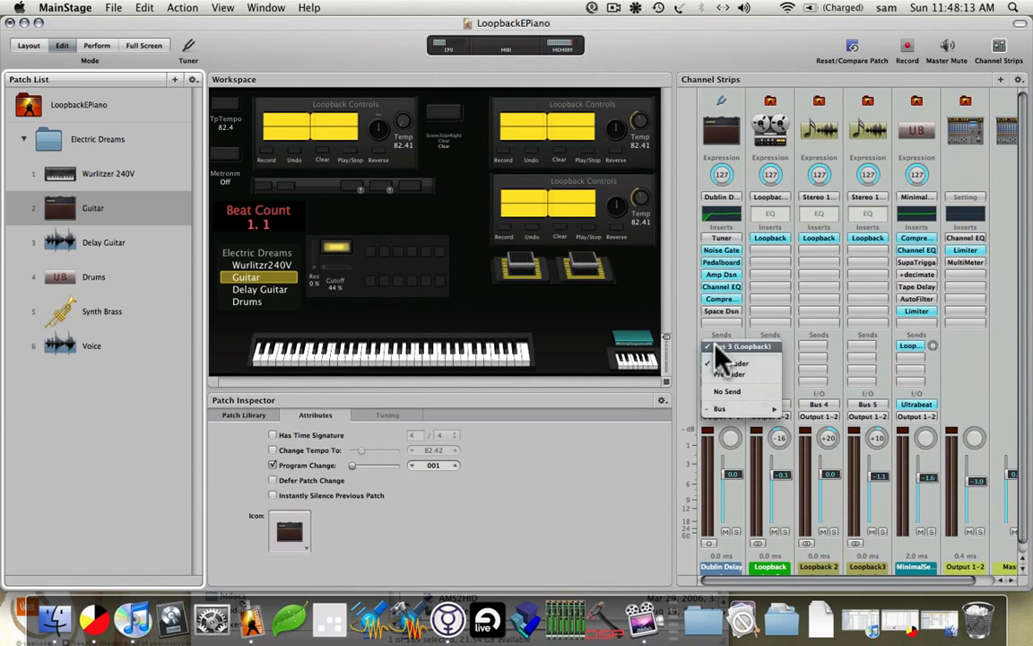
pyautogui.click(721, 349)
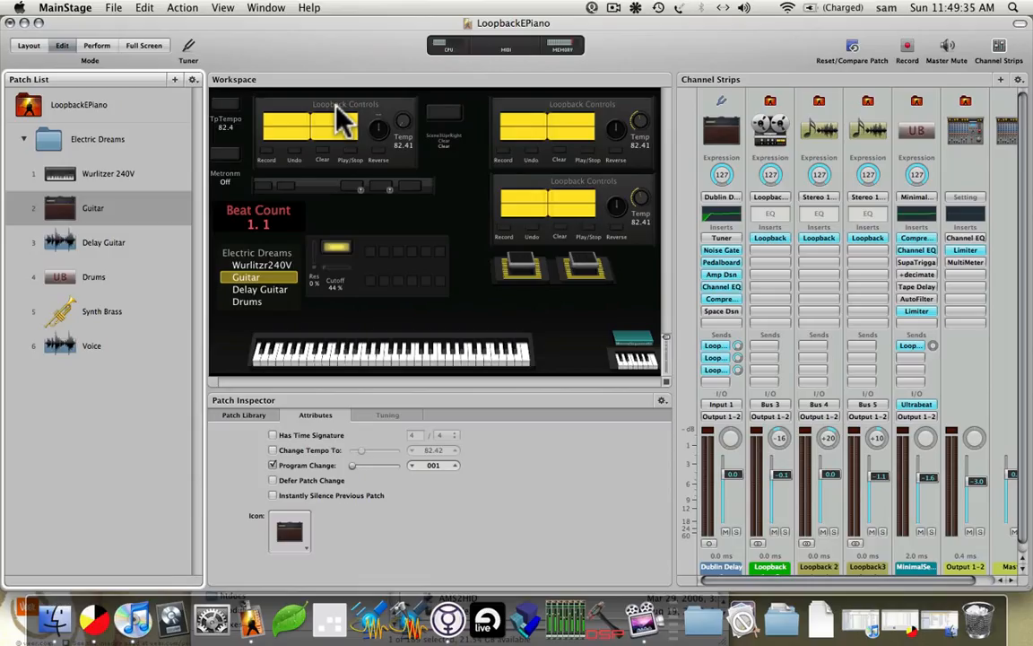
# - Show the MinimalSequenceKit strip's Ultrabeat with Minimal Kit 02's 32-step sequencer grid in full view
pyautogui.click(366, 265)
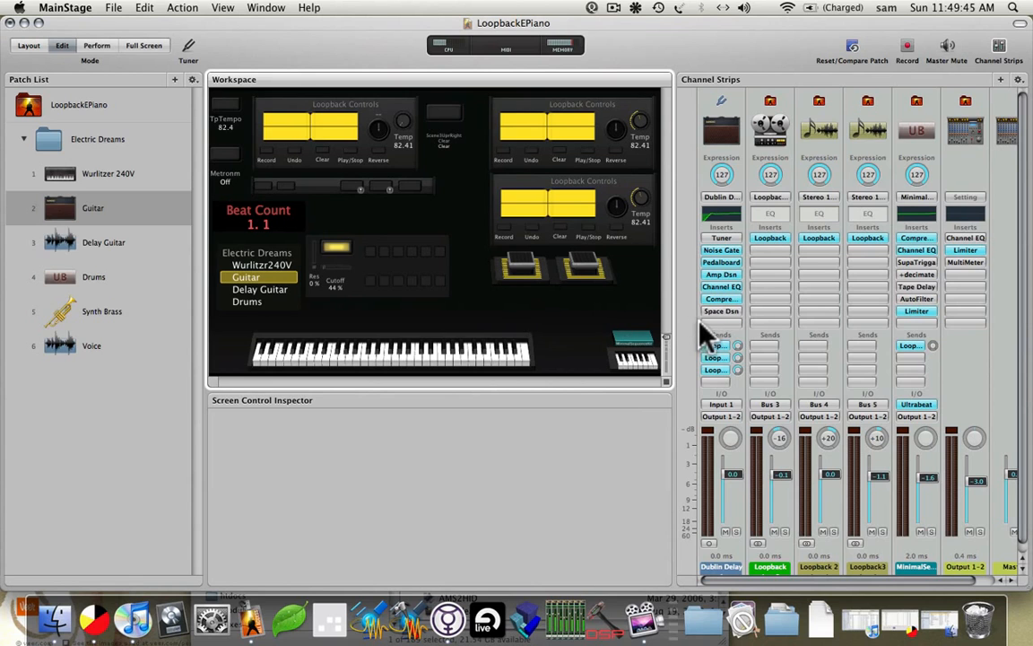
pyautogui.click(916, 405)
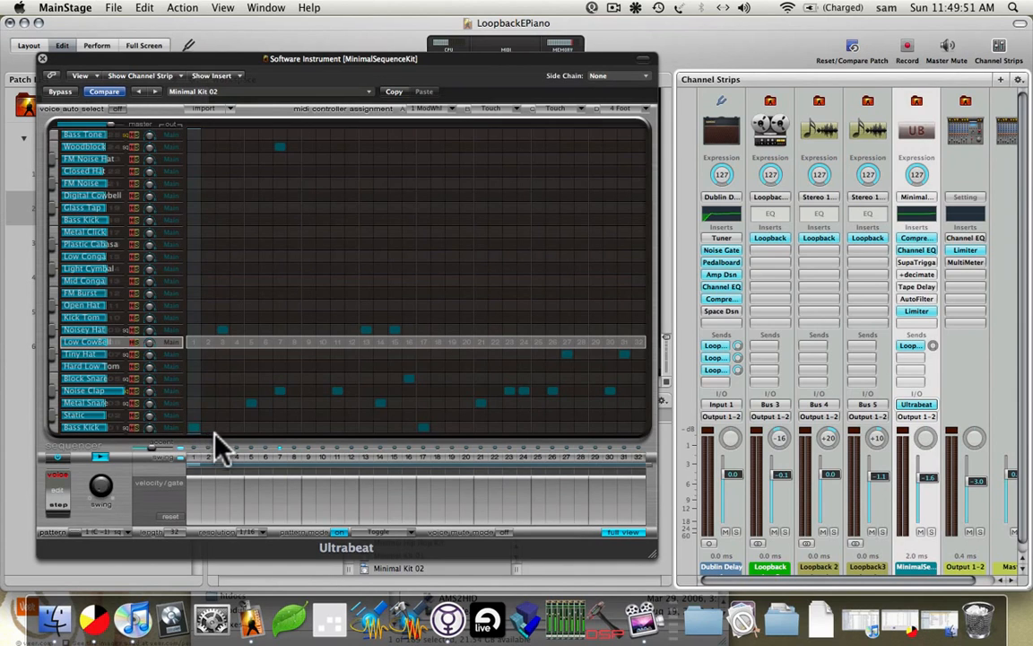
pyautogui.click(622, 533)
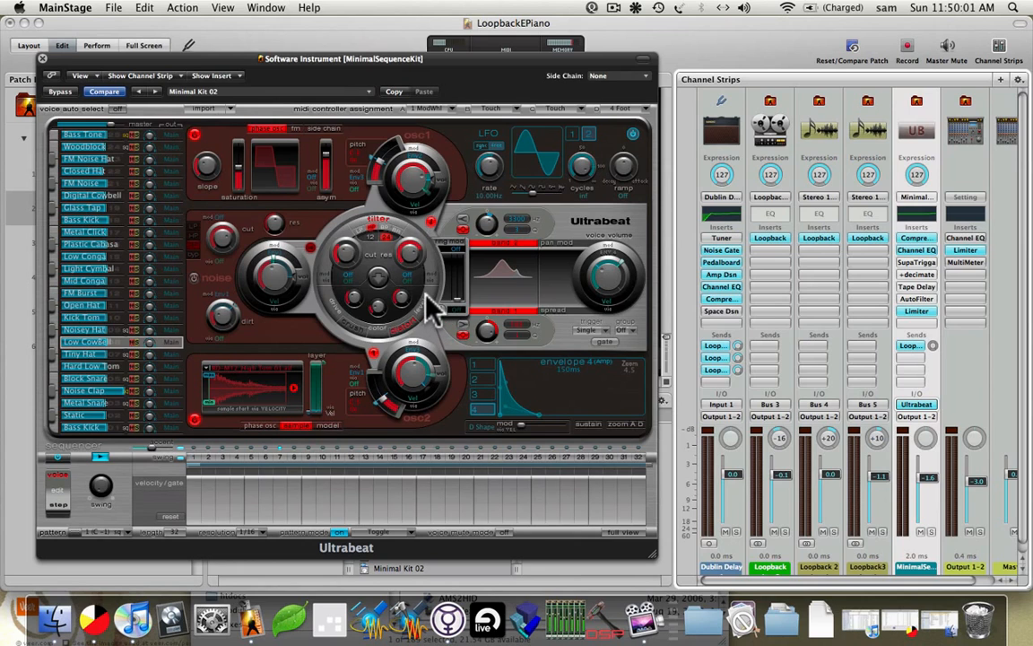
pyautogui.click(619, 531)
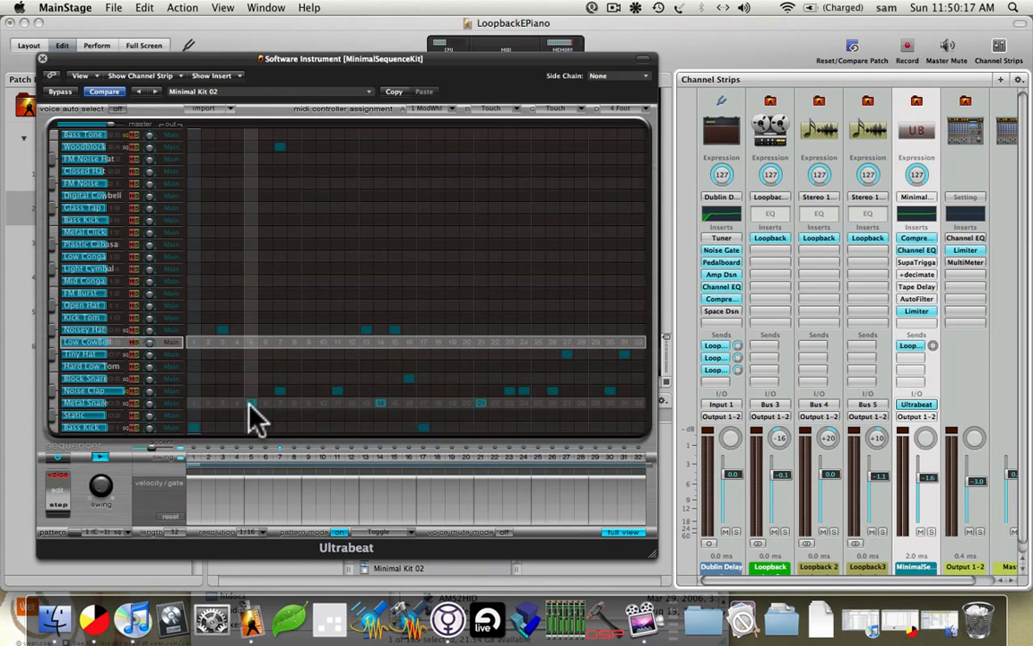
# - Select Ultrabeat sequencer pattern 2 (C#-1) for Minimal Kit 02
pyautogui.click(126, 534)
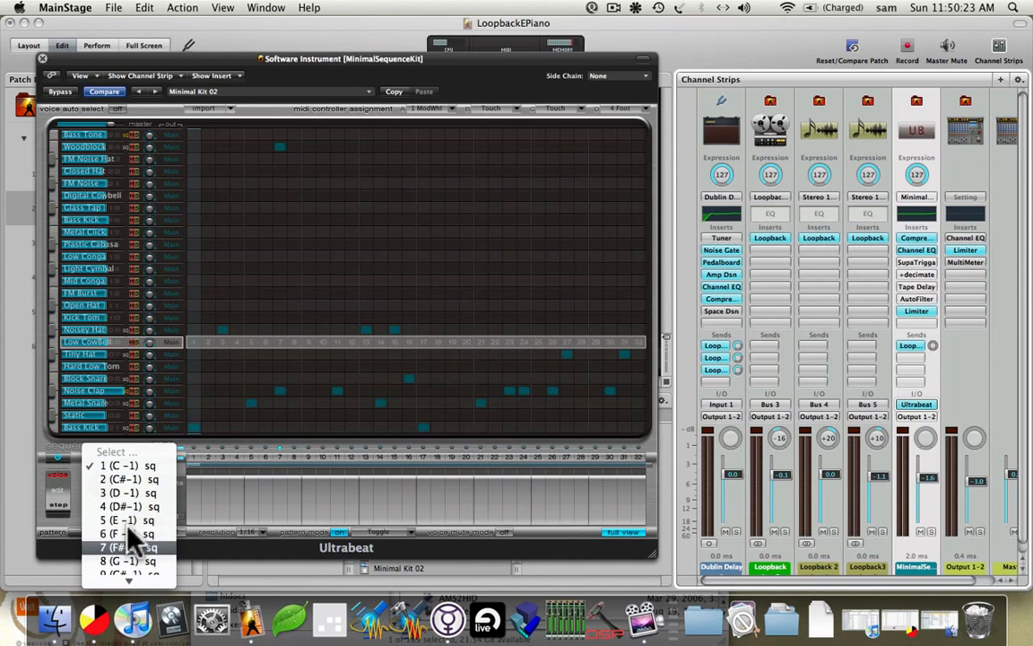
pyautogui.click(134, 479)
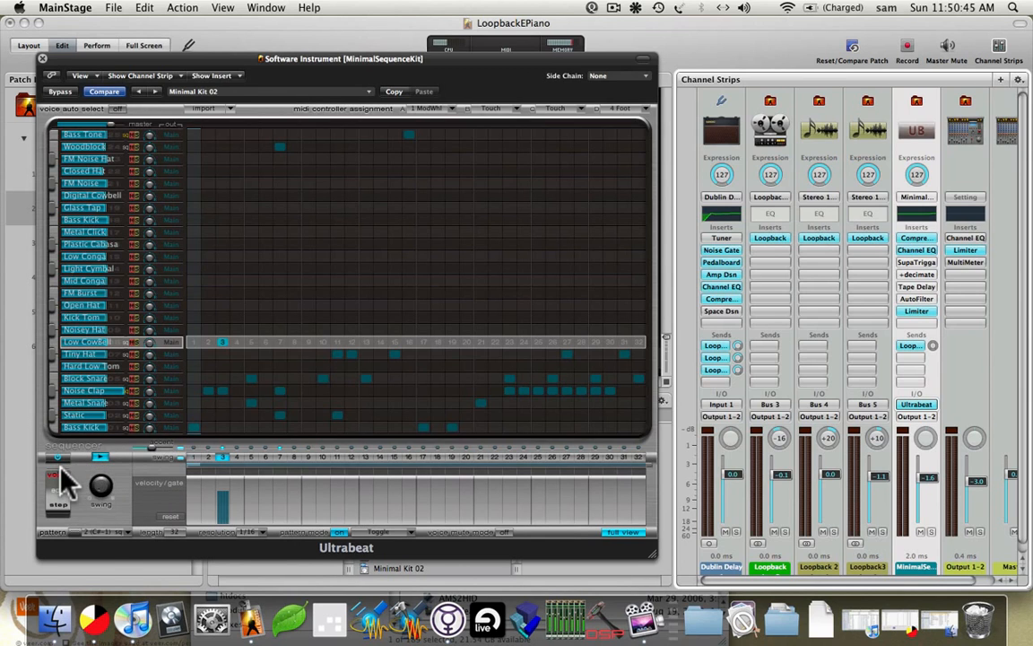
pyautogui.click(104, 531)
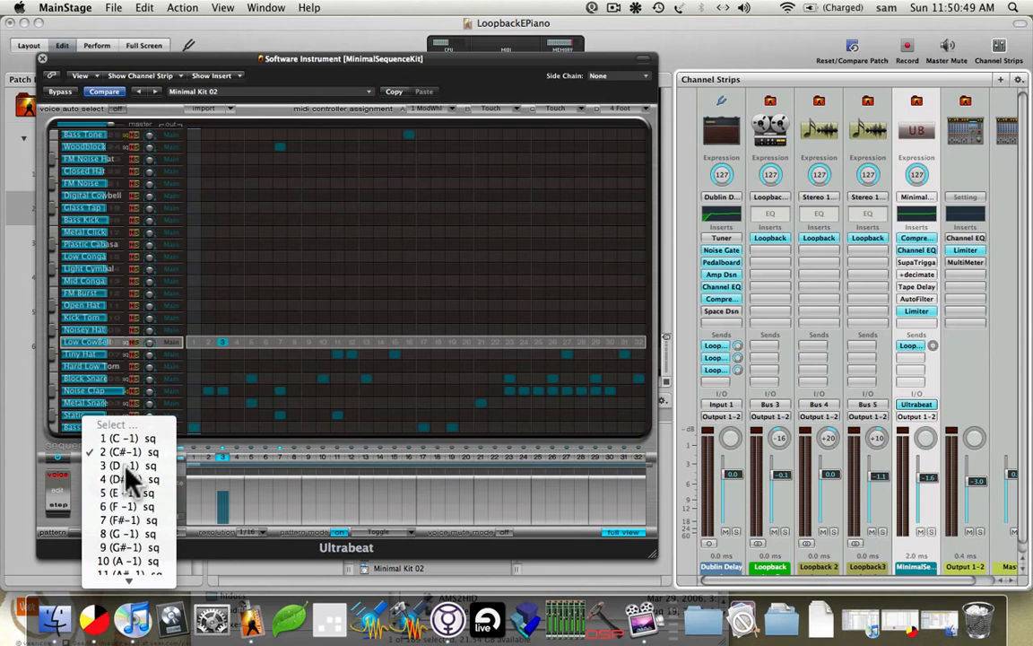
pyautogui.click(215, 377)
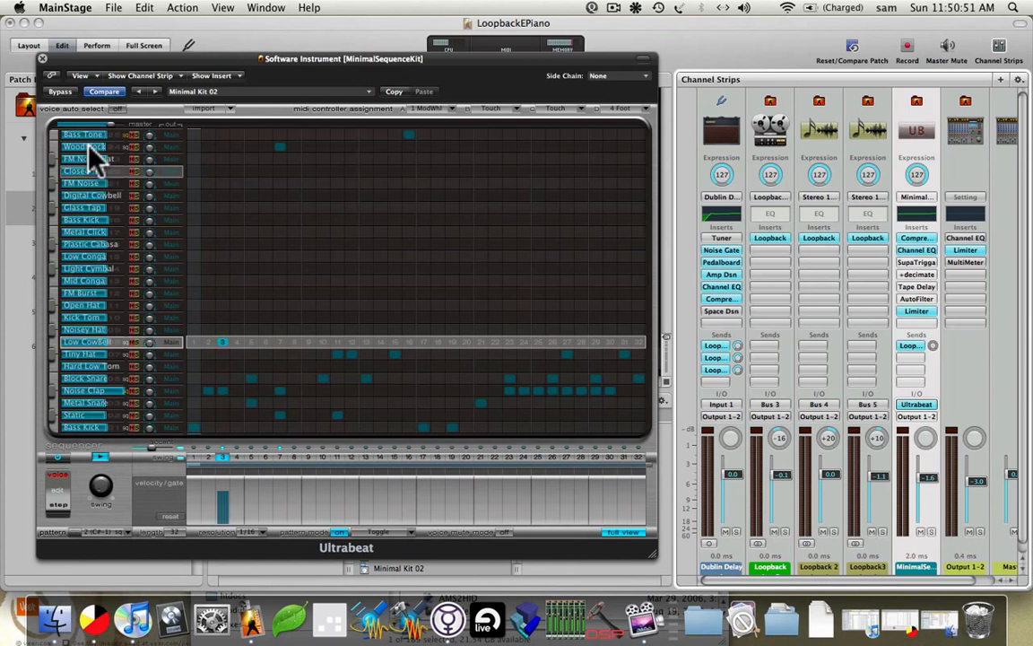
# - Close the Ultrabeat window and select a button screen control in the Workspace
pyautogui.click(43, 59)
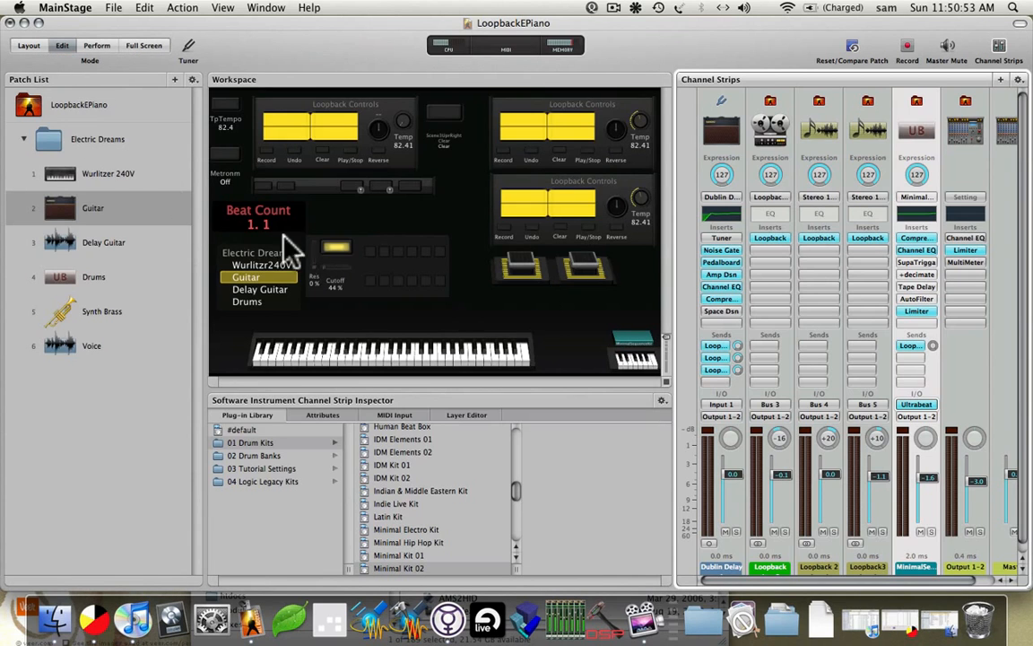
pyautogui.click(366, 265)
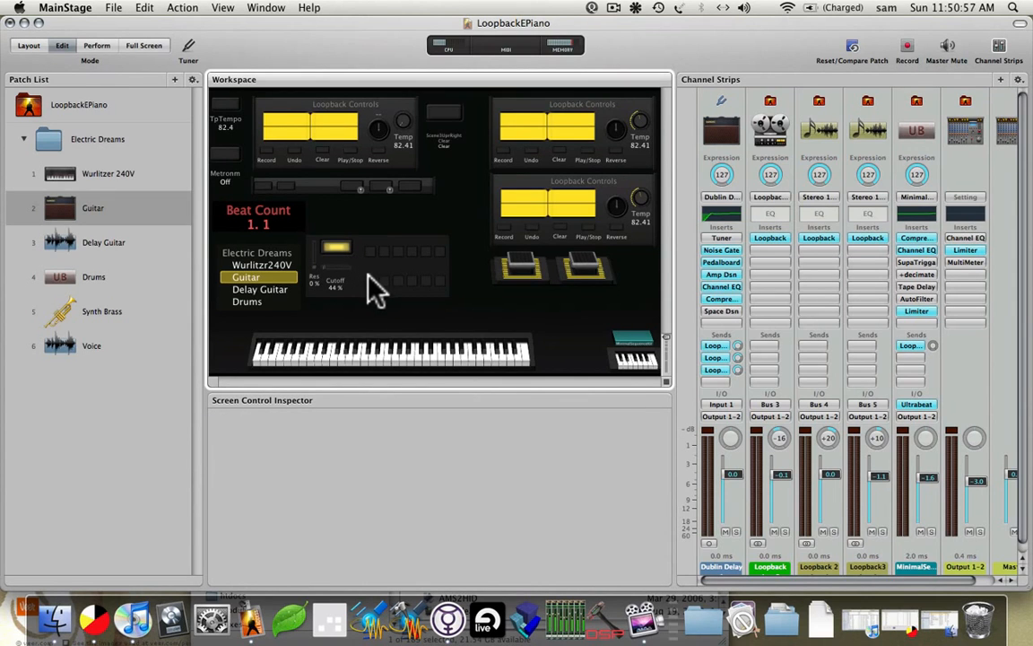
pyautogui.click(371, 283)
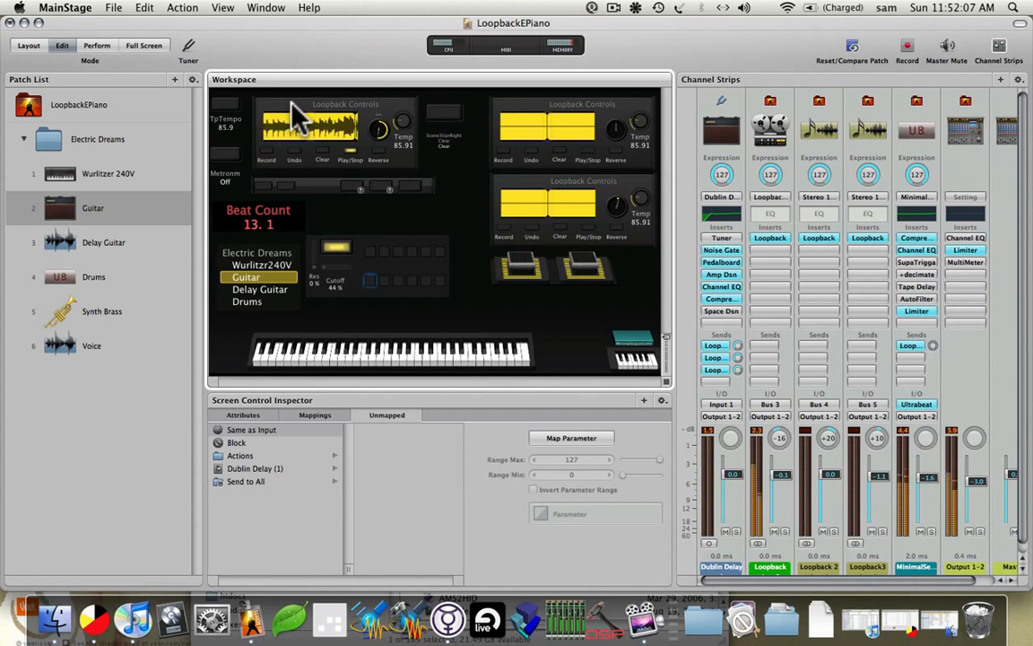
# - Set the upper-right Loopback looper to play its guitar loop in reverse
pyautogui.click(353, 151)
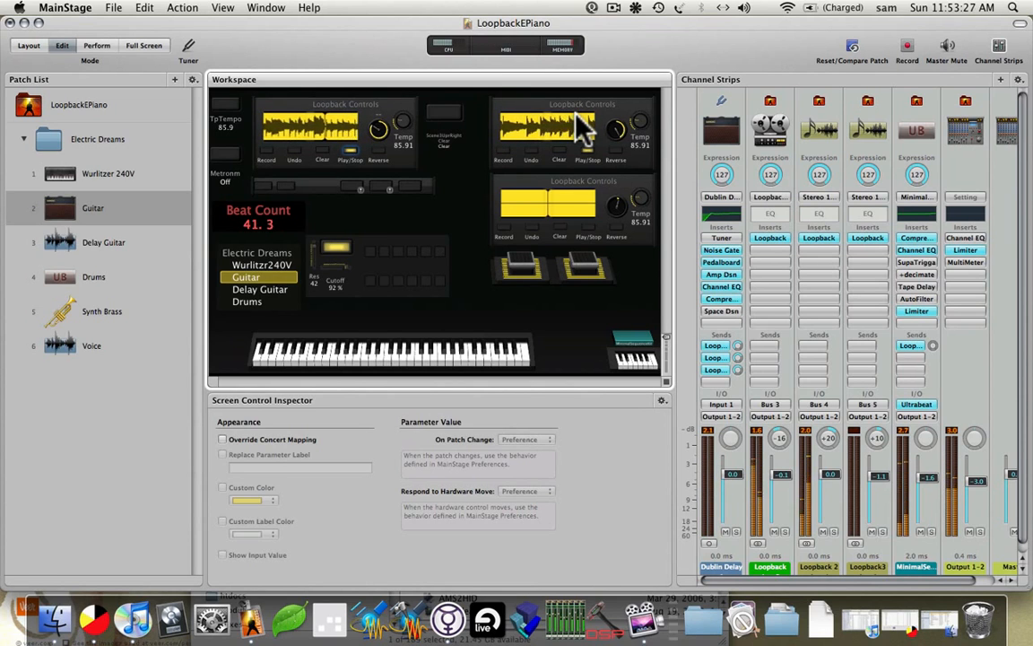
pyautogui.click(617, 152)
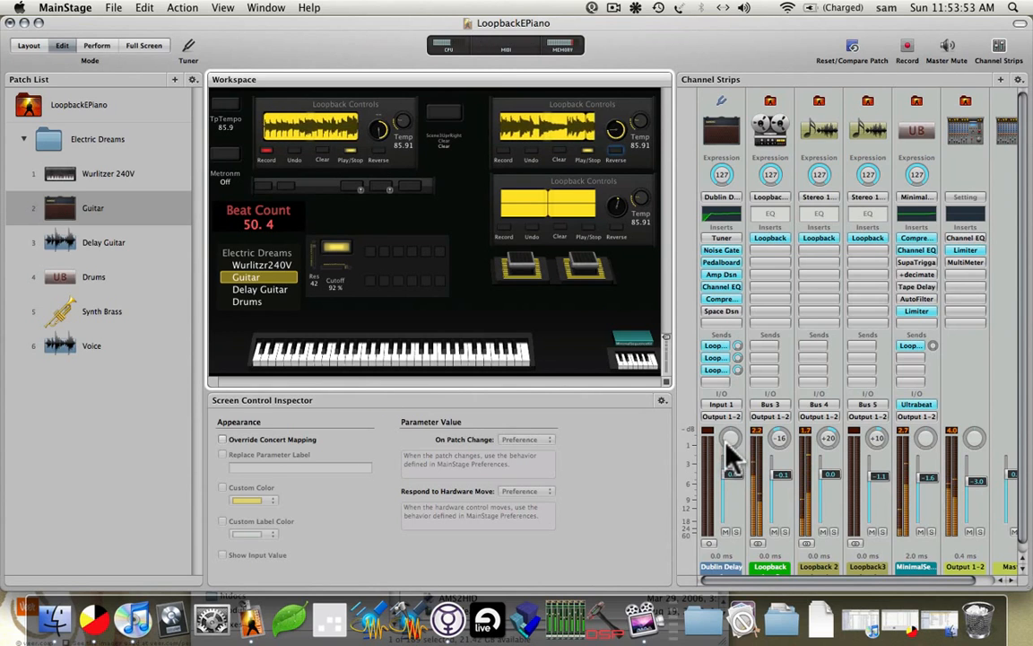
pyautogui.click(768, 238)
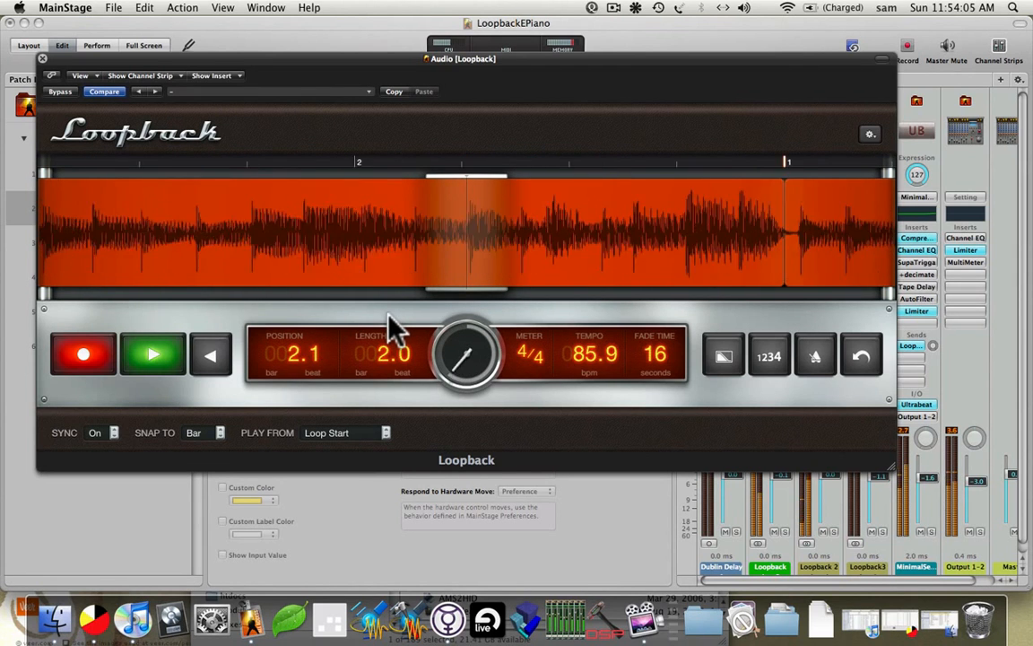
pyautogui.click(867, 139)
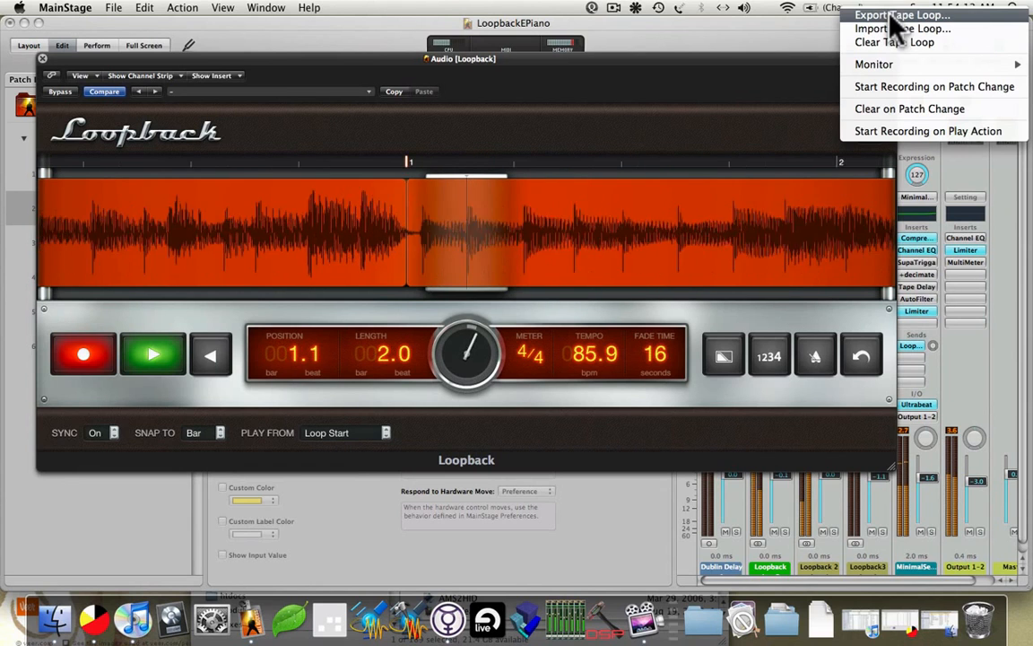
pyautogui.click(540, 76)
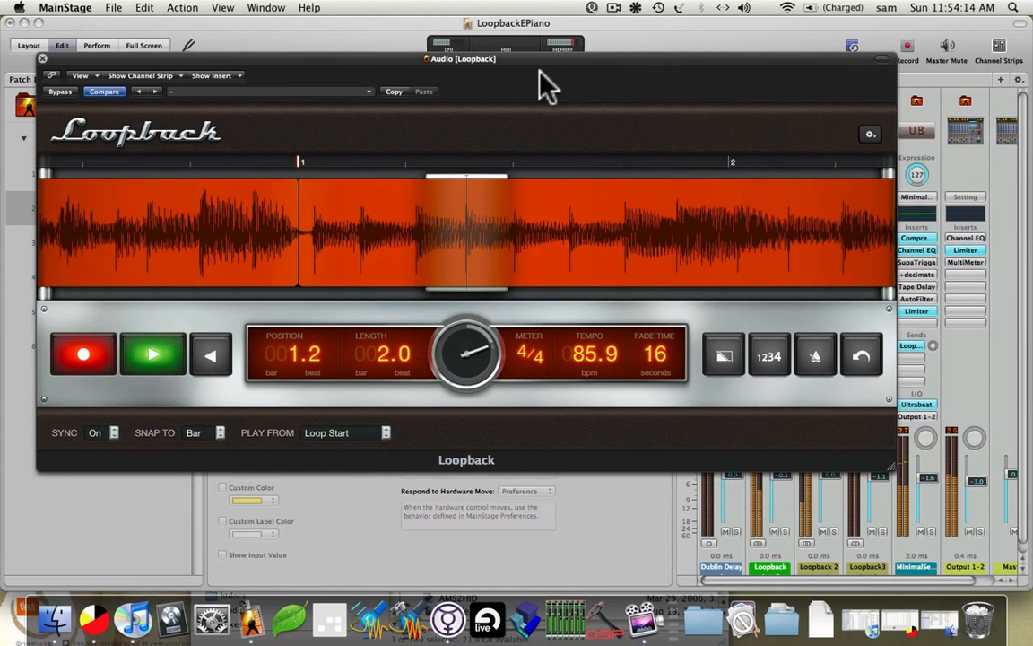
pyautogui.click(42, 58)
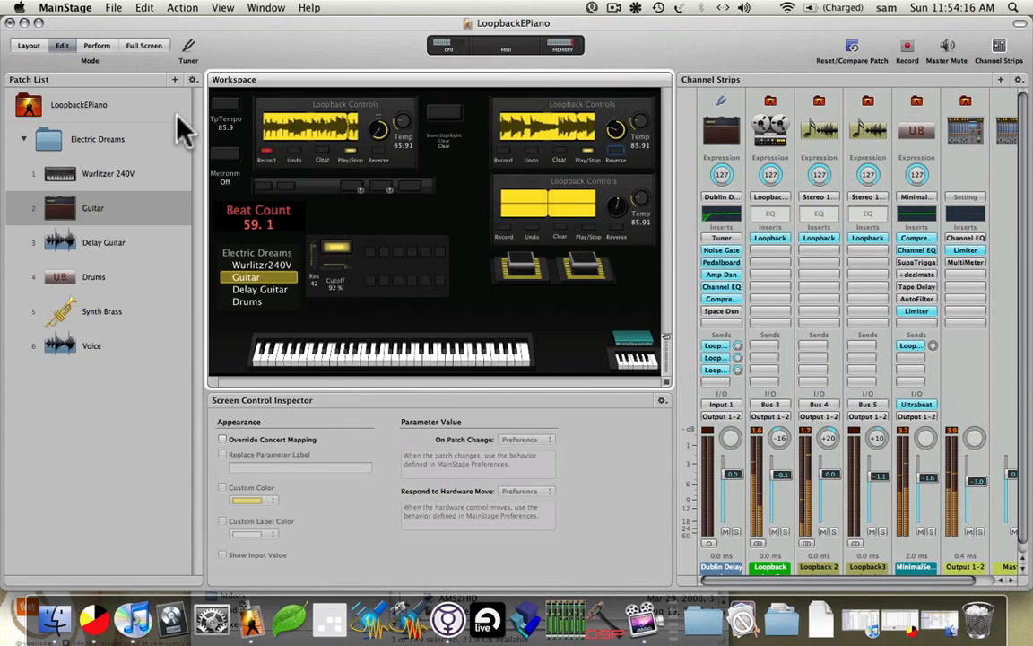
# - Clear the loops with Scene Stop/Rec Clear, then stop the first and second loopers
pyautogui.click(435, 121)
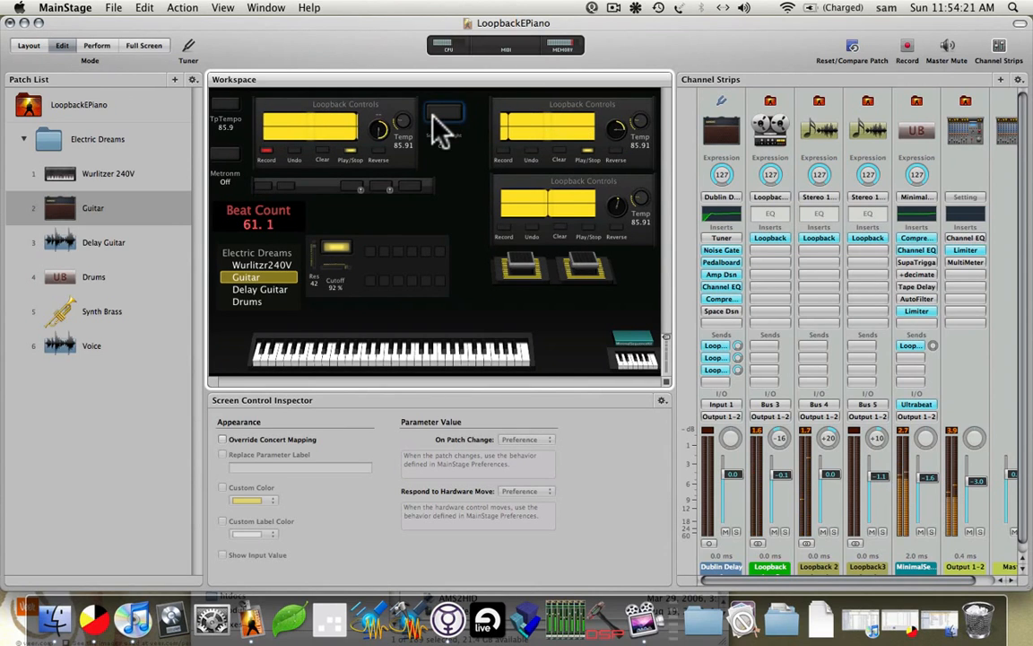
pyautogui.click(349, 152)
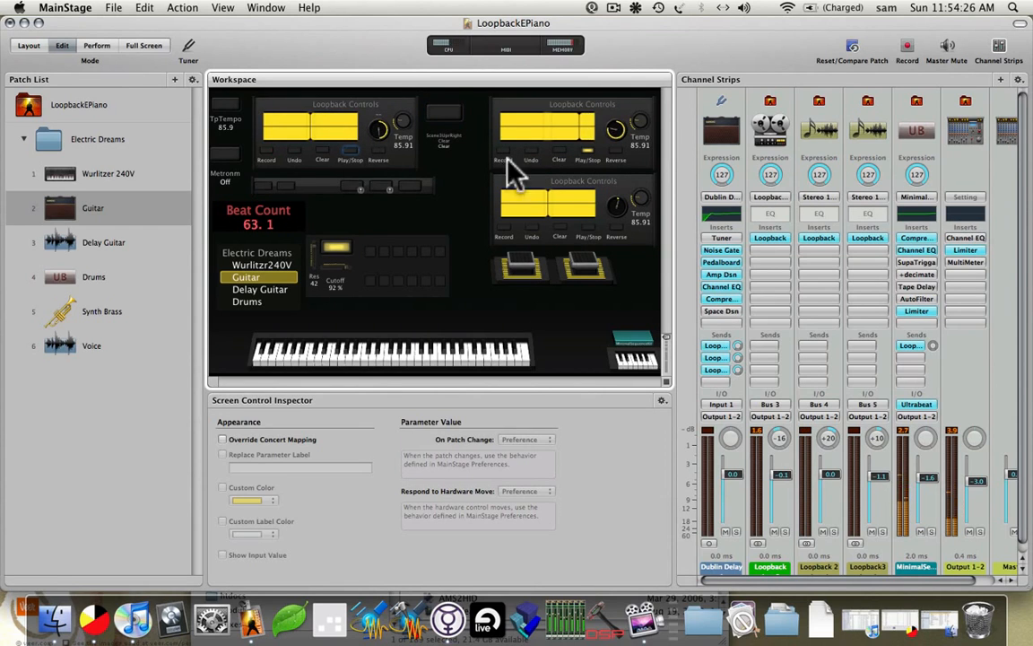
pyautogui.click(587, 151)
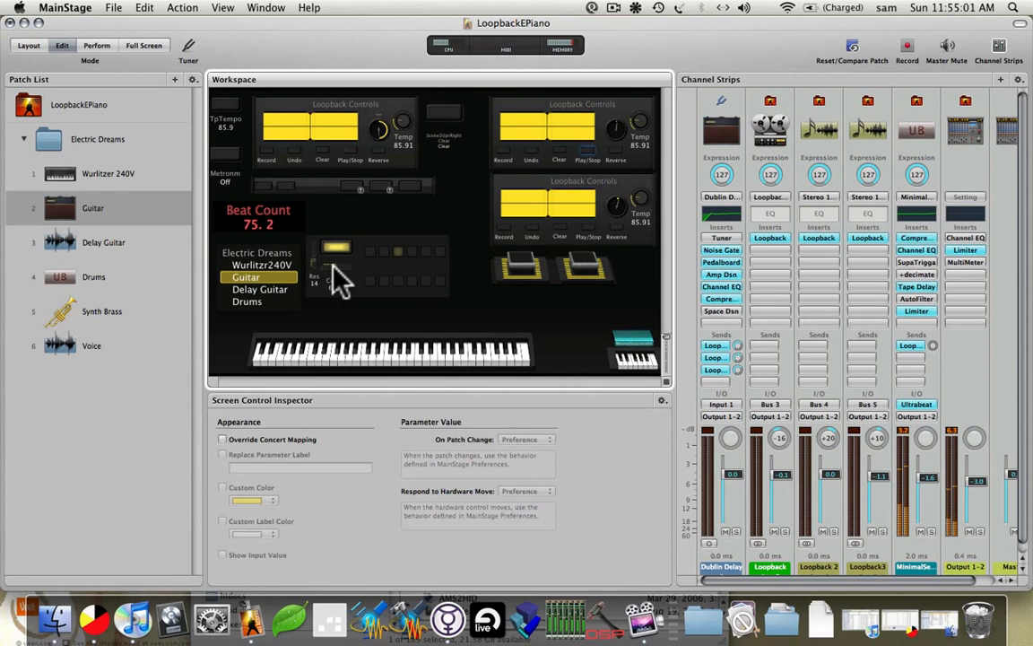
# - Bypass the Ultrabeat strip's SupaTrigga insert and switch to Wurlitzer 240V (program change 009)
pyautogui.press('alt')
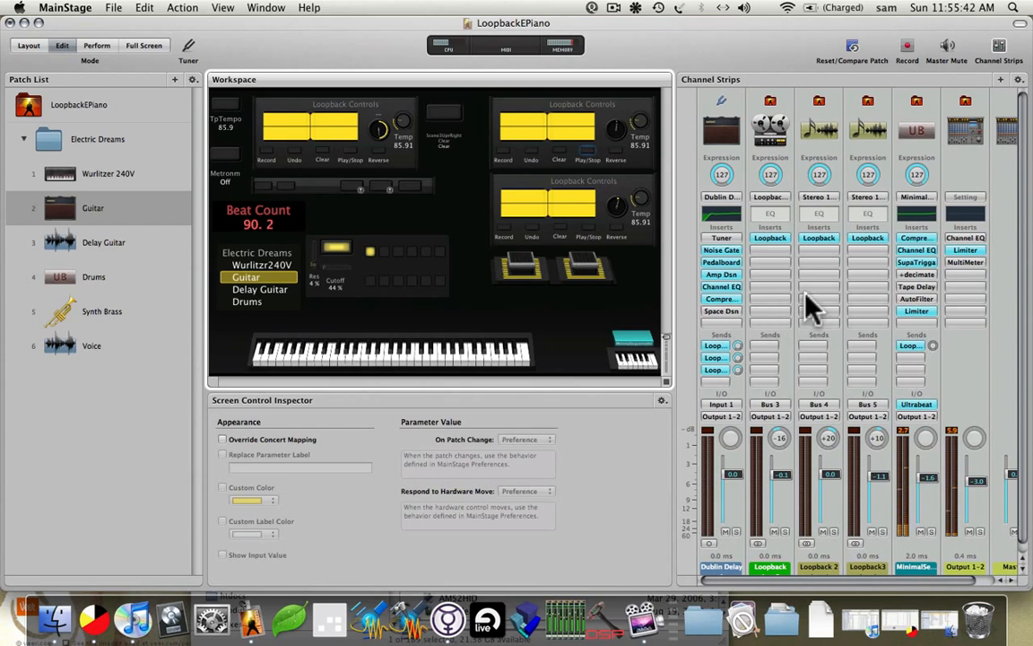
pyautogui.keyDown('alt'); pyautogui.click(912, 260); pyautogui.keyUp('alt')
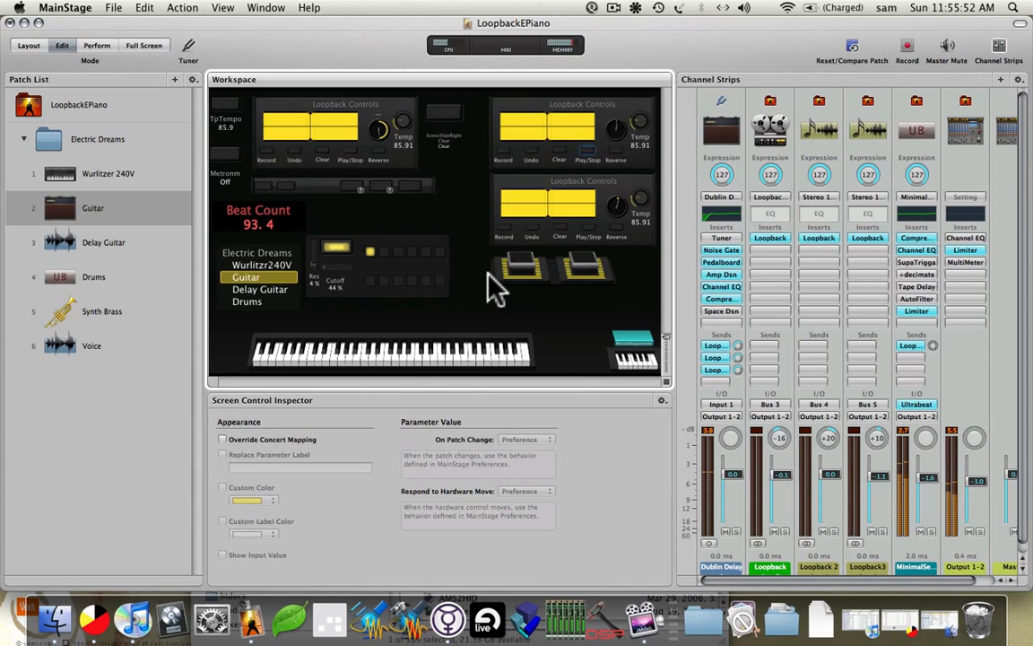
pyautogui.click(90, 177)
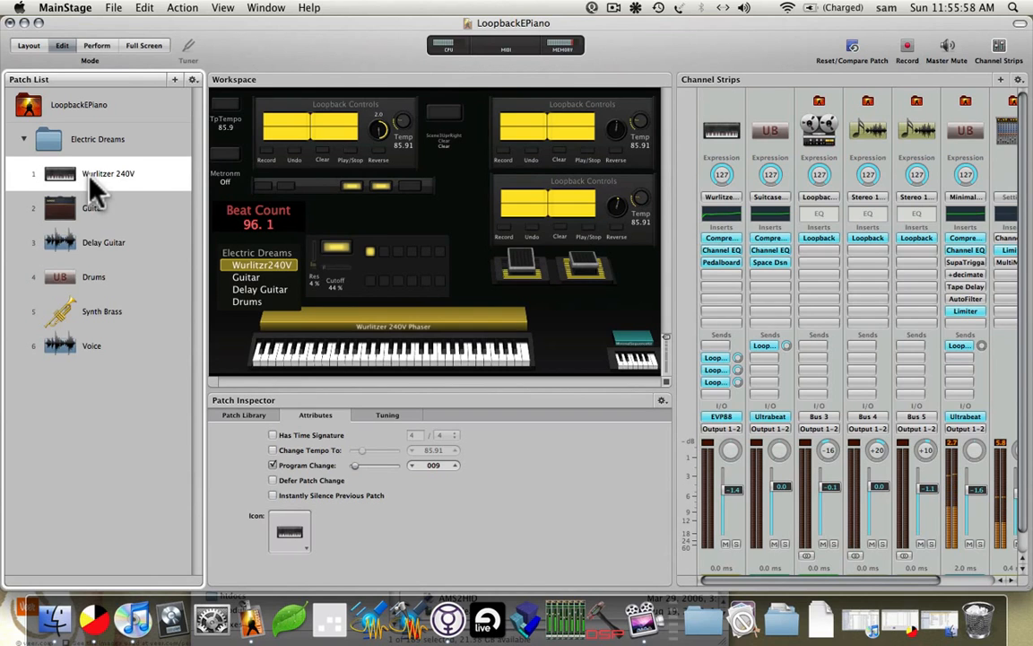
# - Step down through Guitar and Delay Guitar to the Drums patch, program change 003
pyautogui.press('Down')
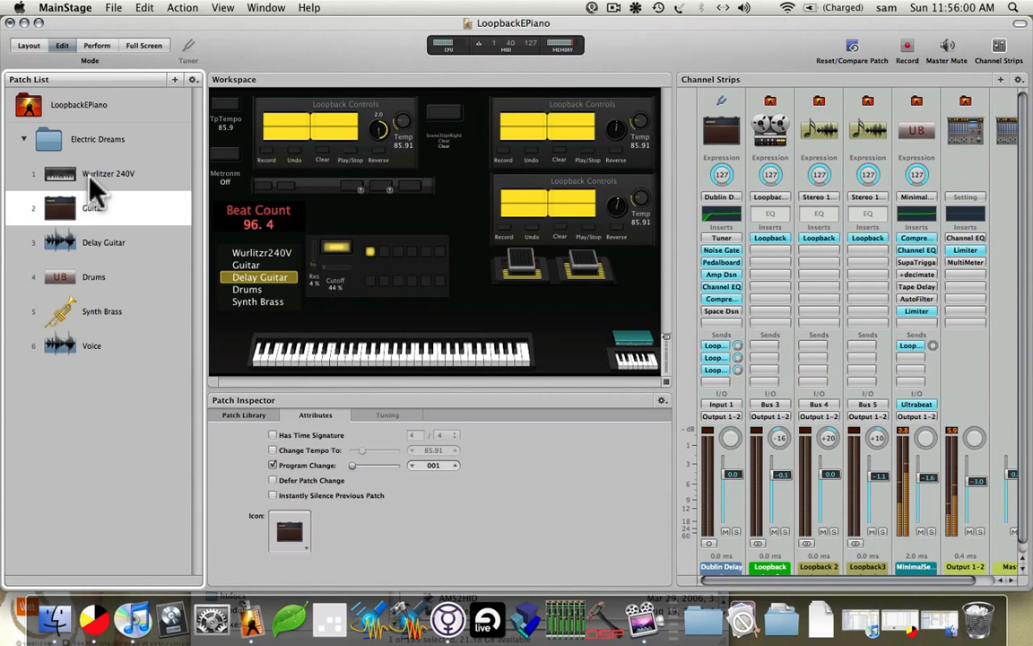
pyautogui.press('Down')
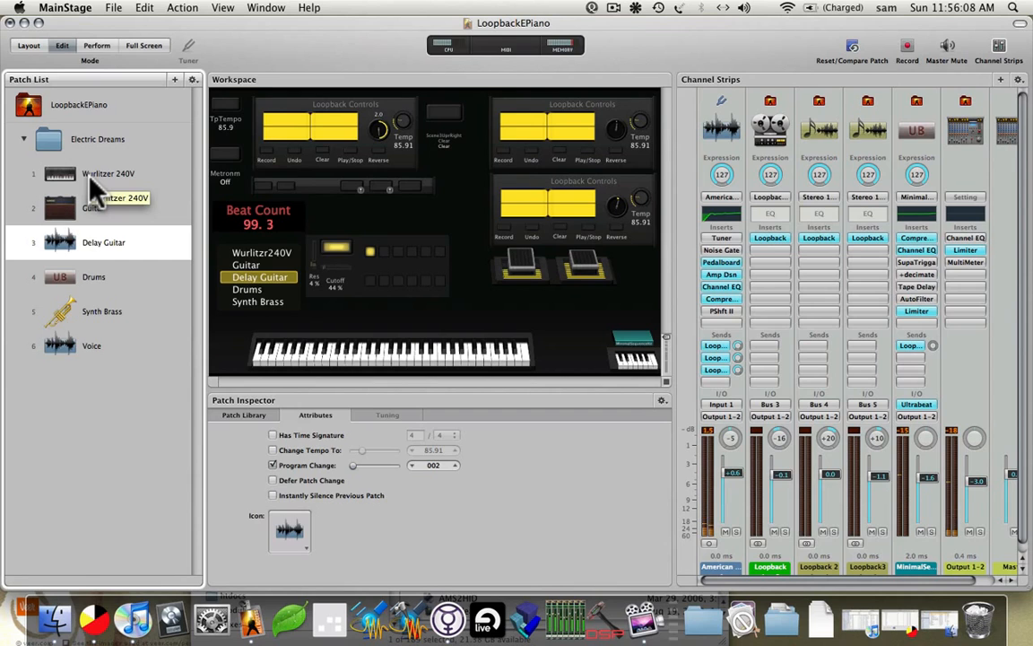
pyautogui.press('Down')
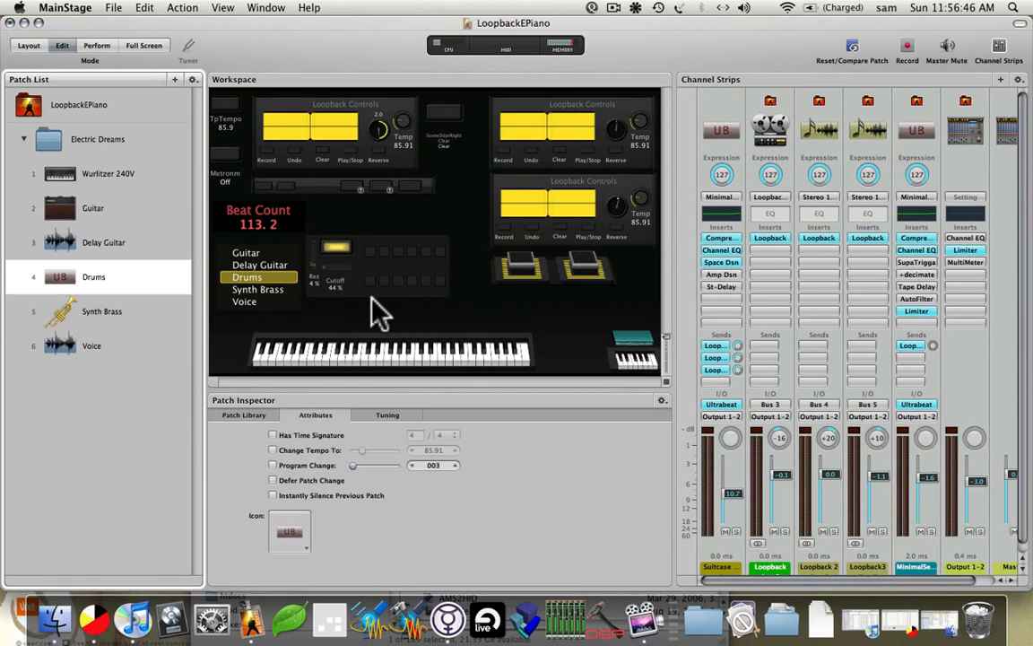
pyautogui.click(231, 321)
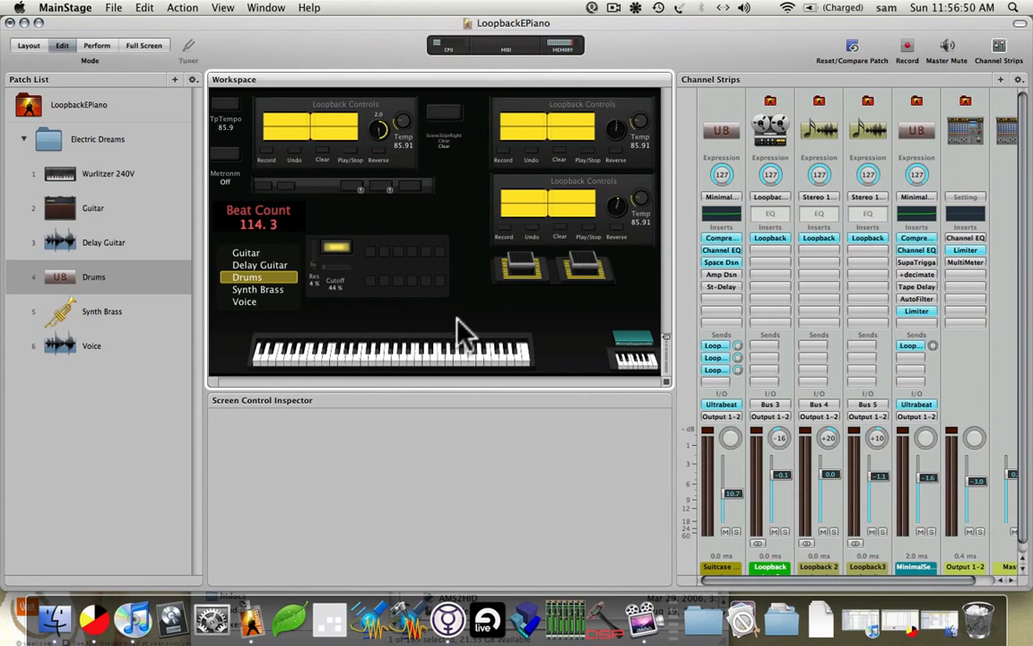